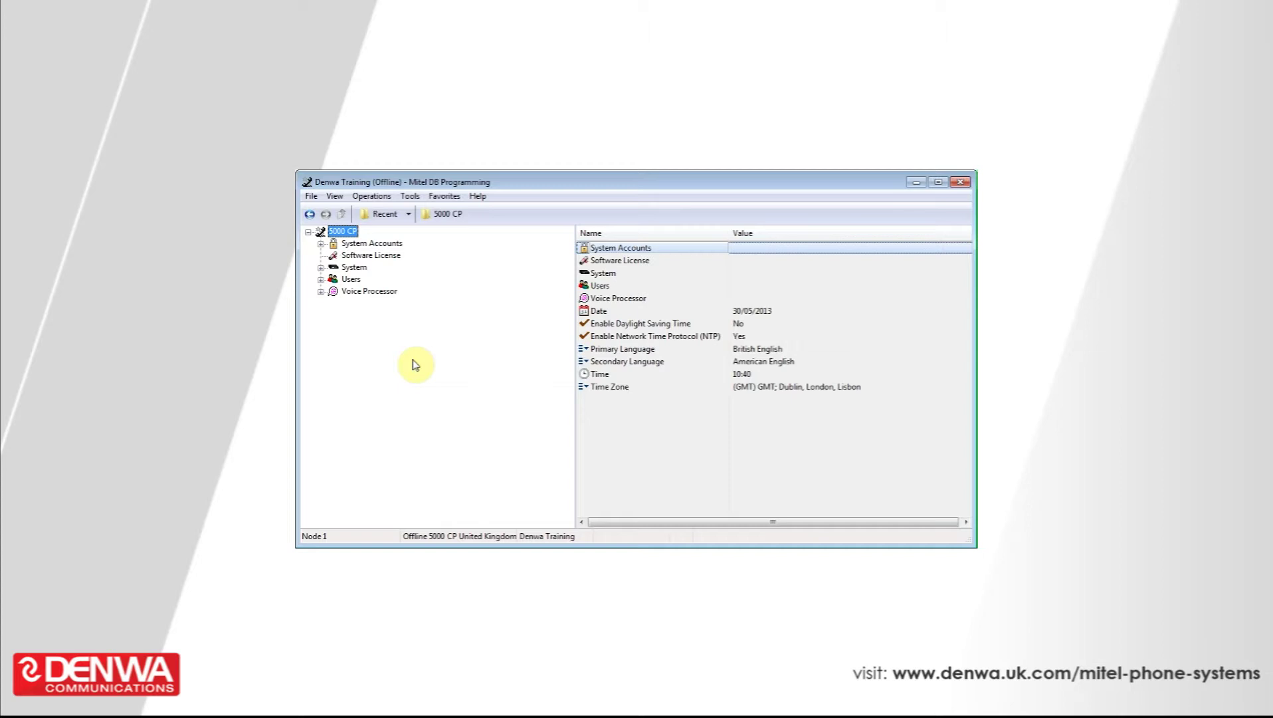
Step: Expand the System branch of the offline 5000 CP database tree
{"action": "left_click", "coordinate": [427, 387]}
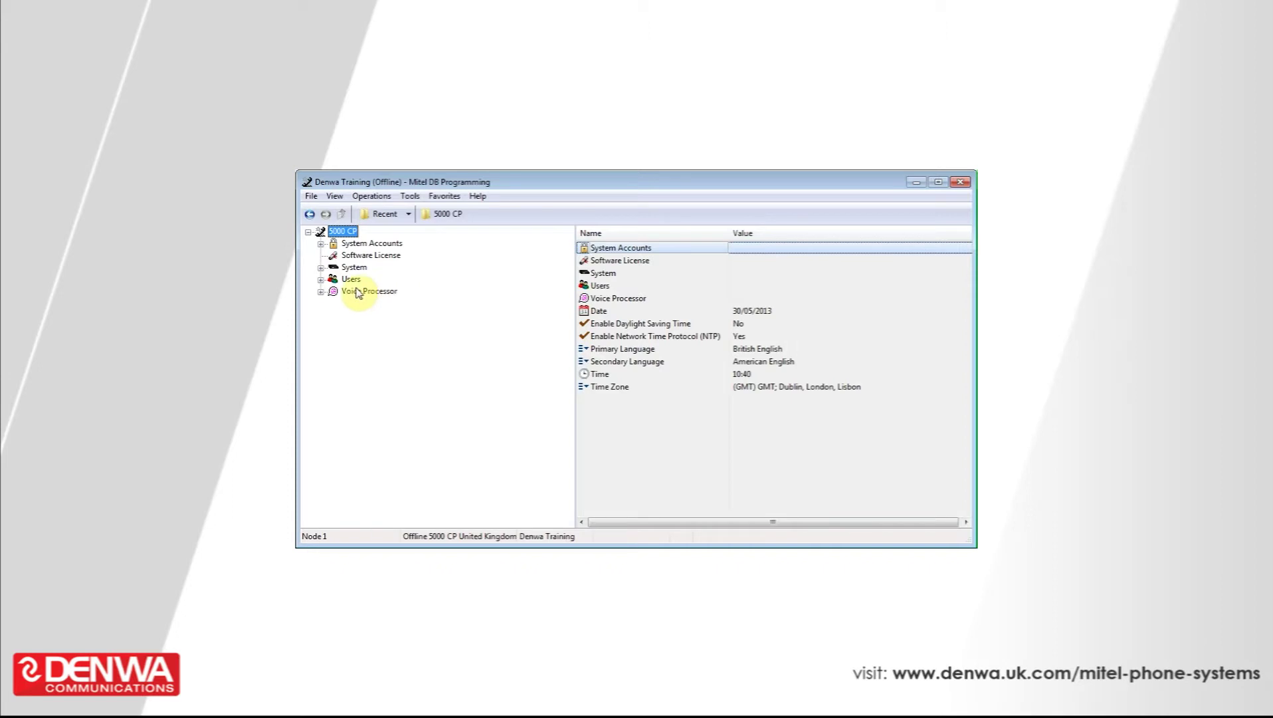
{"action": "left_click", "coordinate": [321, 268]}
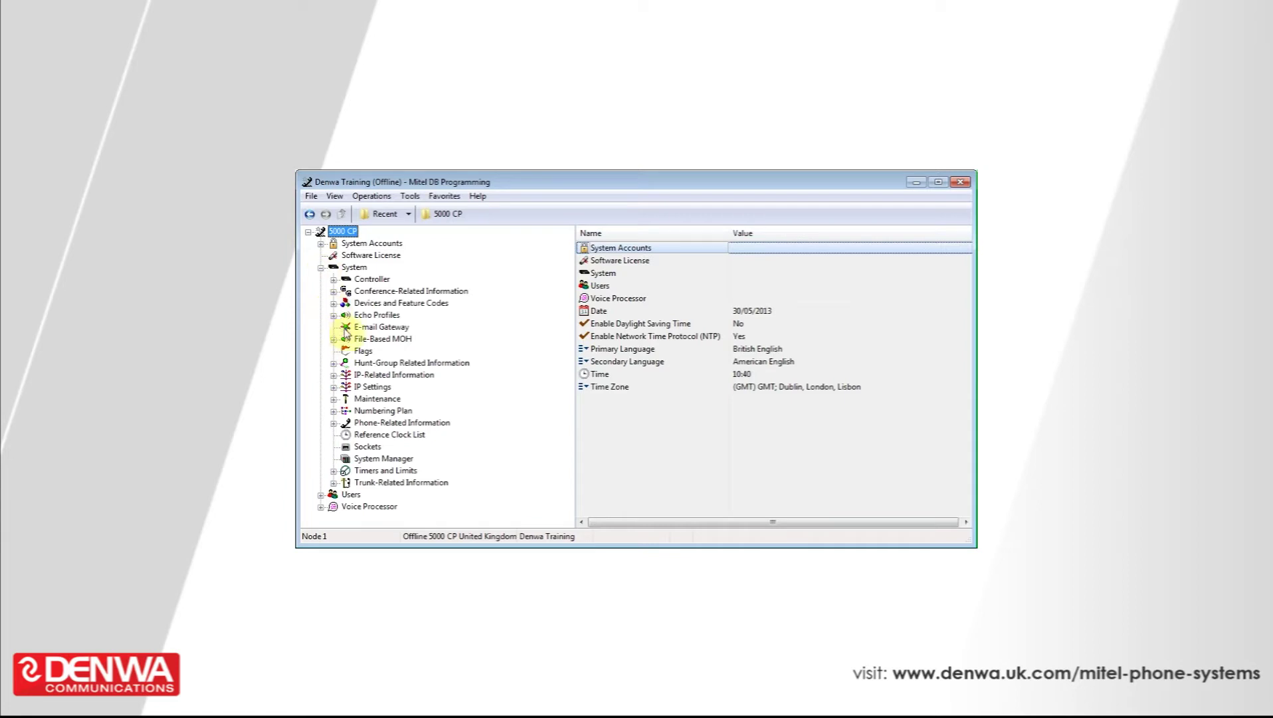
Step: Expand Trunk-Related Information and show the Call Routing Tables page listing all 15 tables
{"action": "left_click", "coordinate": [334, 483]}
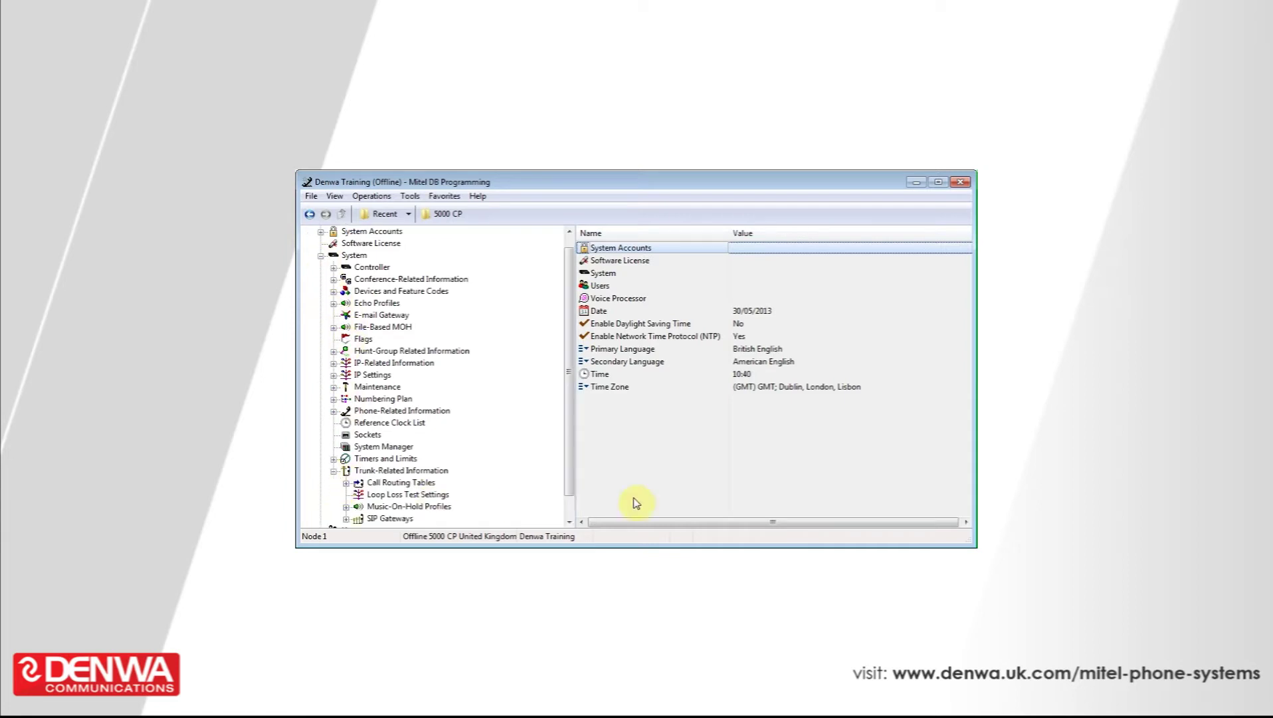
{"action": "left_click_drag", "start_coordinate": [568, 448], "coordinate": [568, 483]}
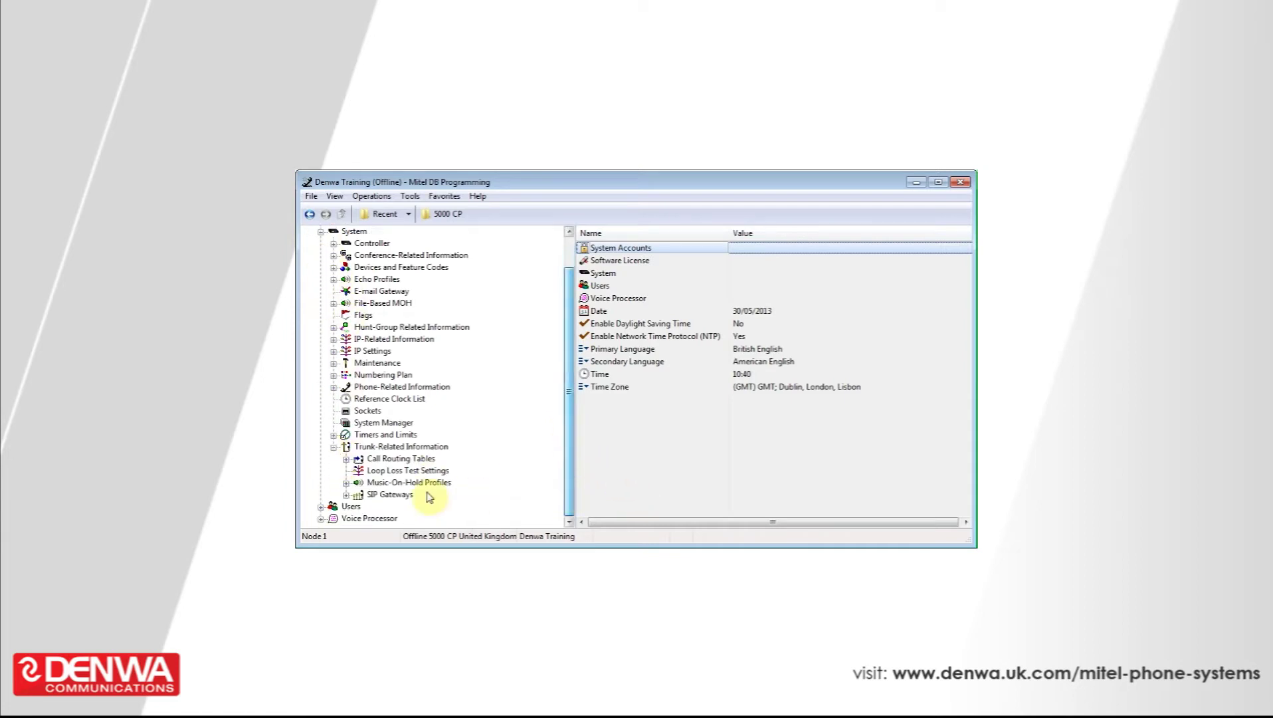
{"action": "left_click", "coordinate": [383, 460]}
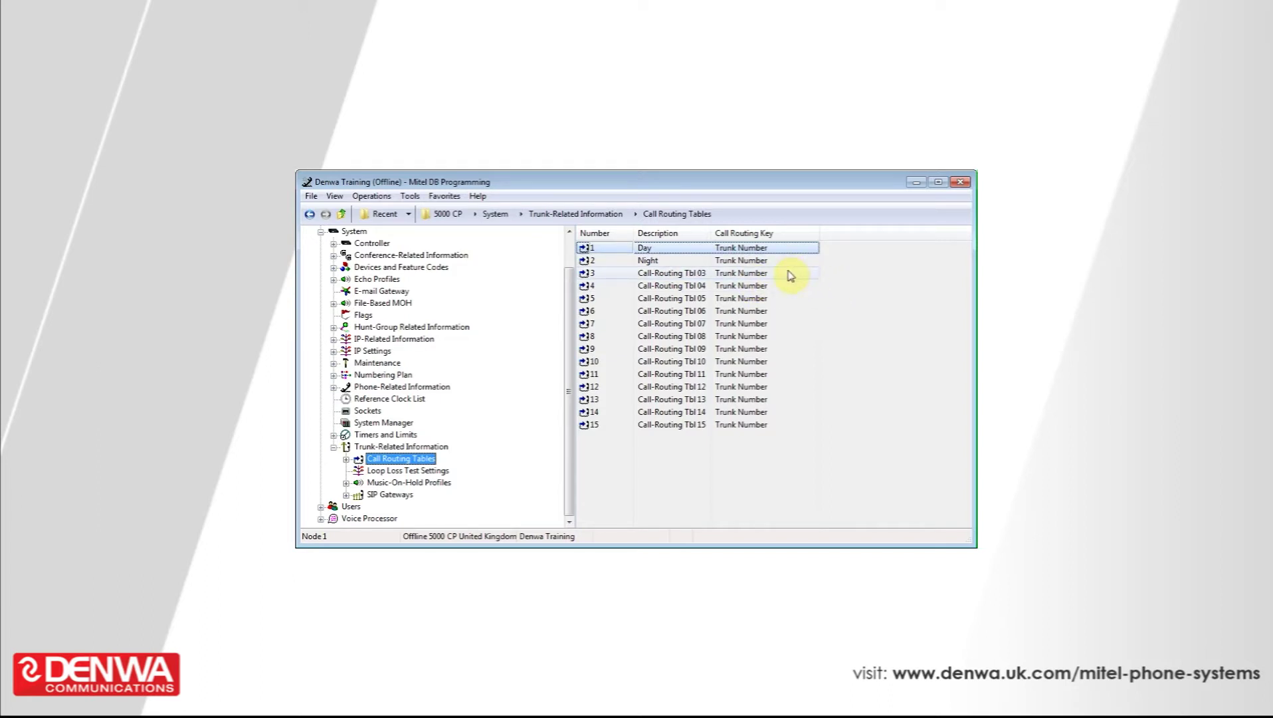
{"action": "left_click", "coordinate": [766, 274]}
Step: Change table 3's Call Routing Key from Trunk Number to Outside Party Number
{"action": "left_click", "coordinate": [766, 274]}
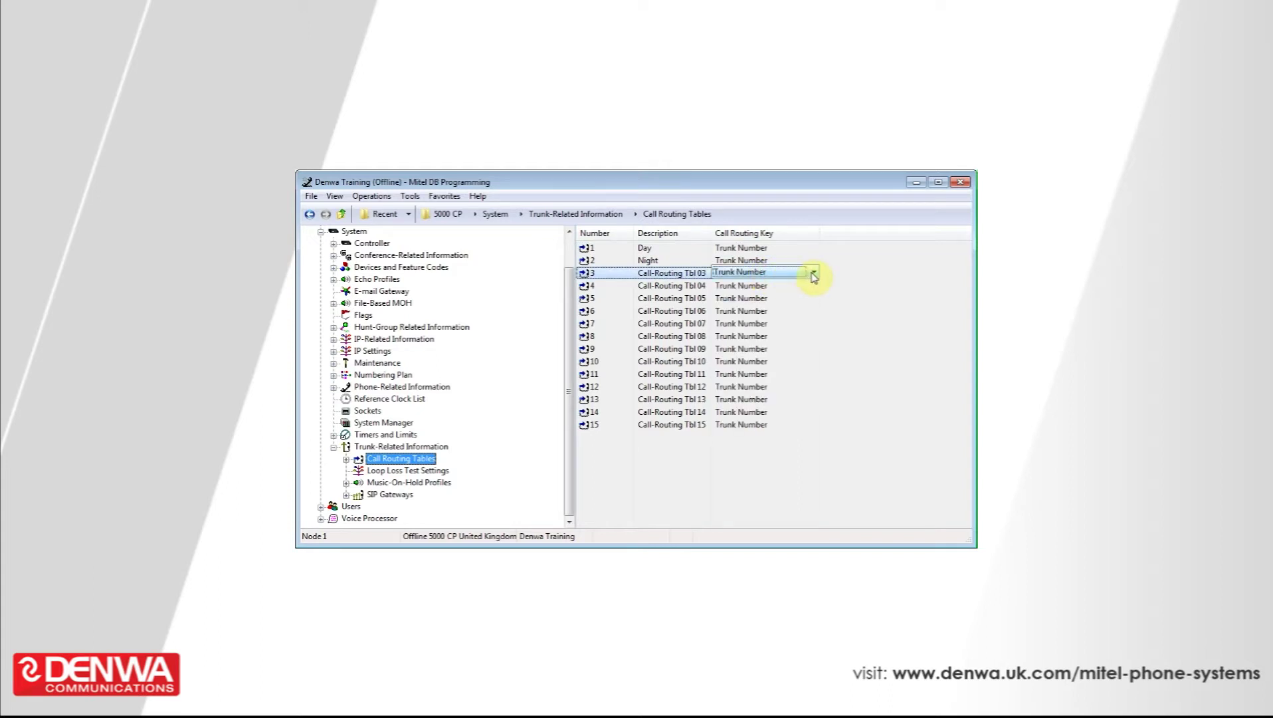
{"action": "left_click", "coordinate": [814, 274]}
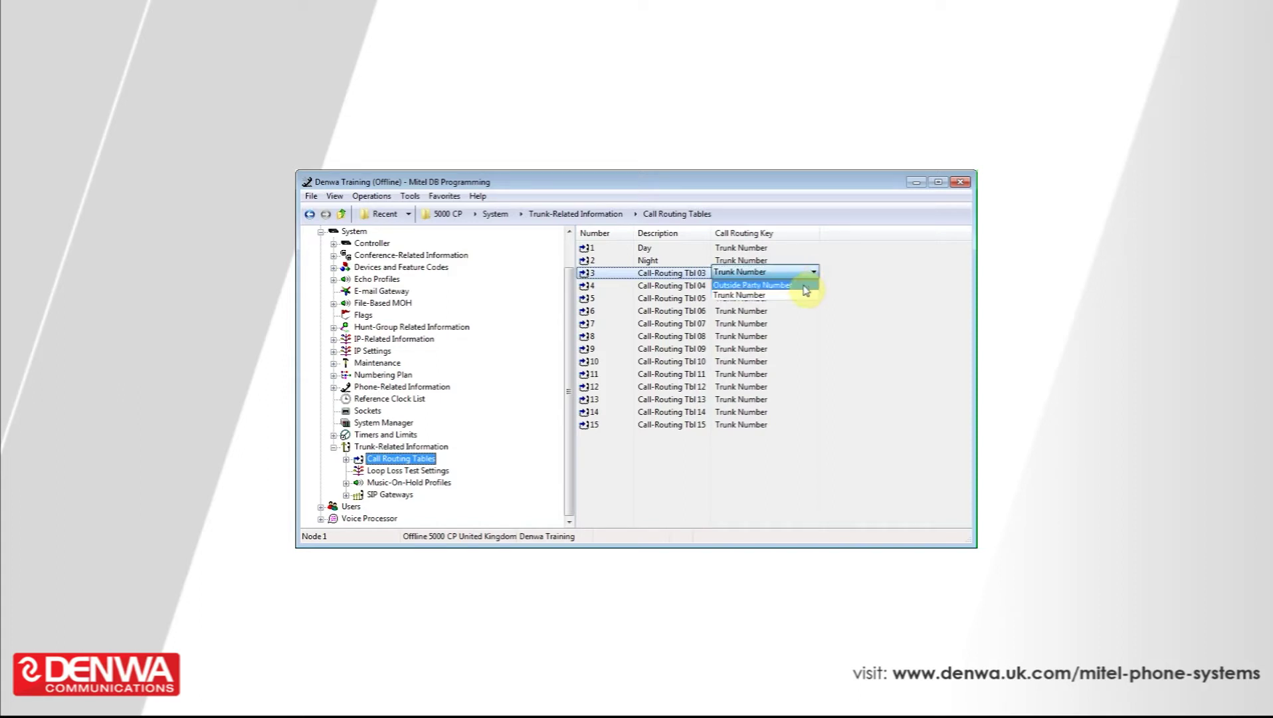
{"action": "left_click", "coordinate": [804, 287]}
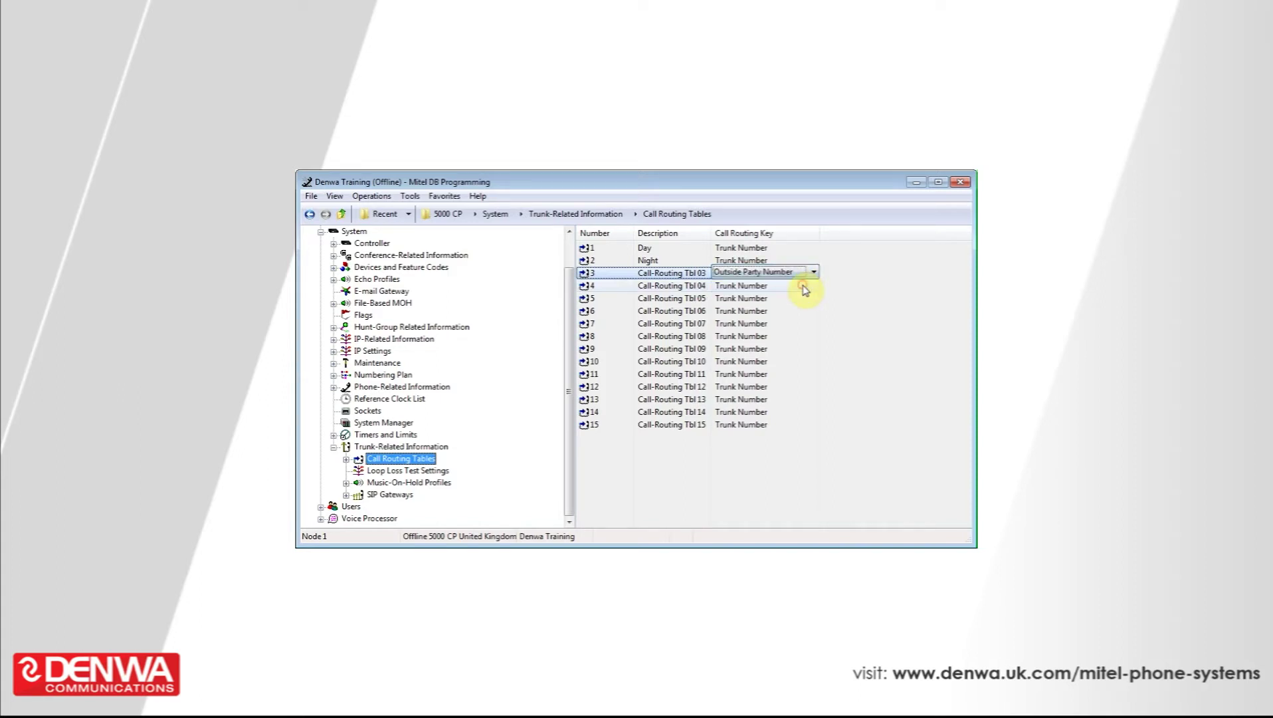
{"action": "left_click", "coordinate": [847, 304]}
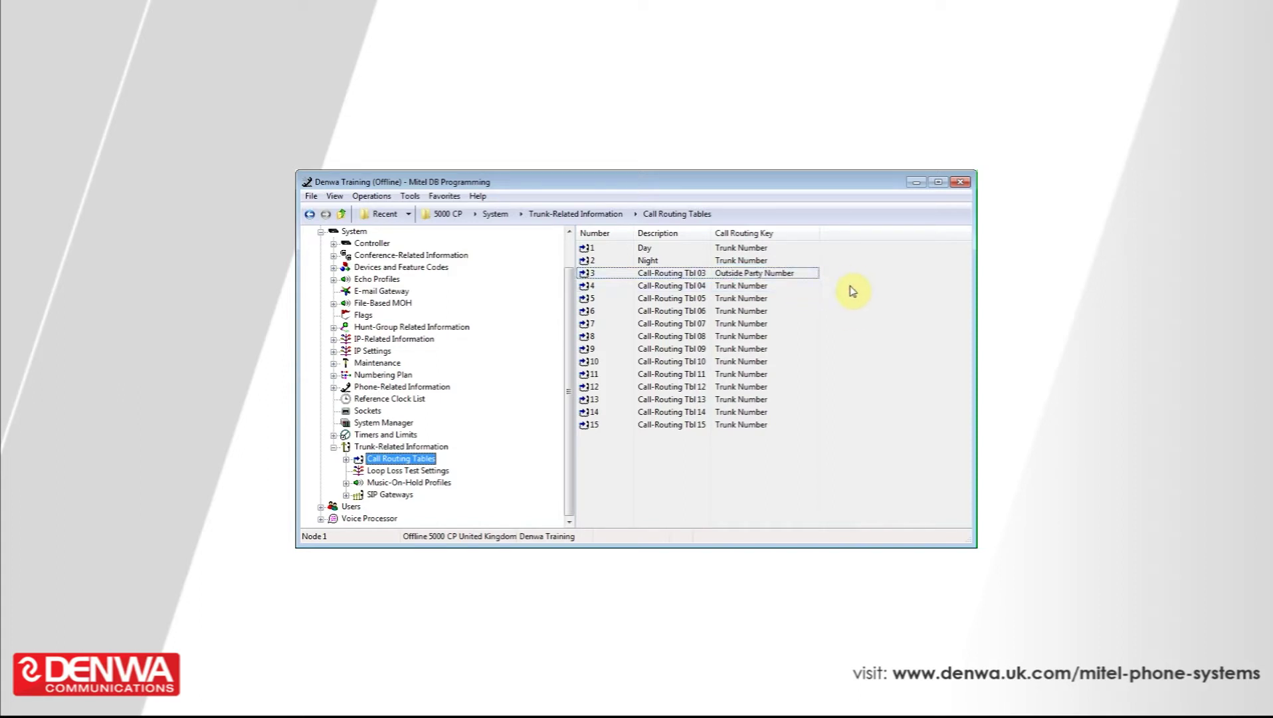
Step: Give table 3 the description 'VIP'
{"action": "left_click", "coordinate": [680, 273]}
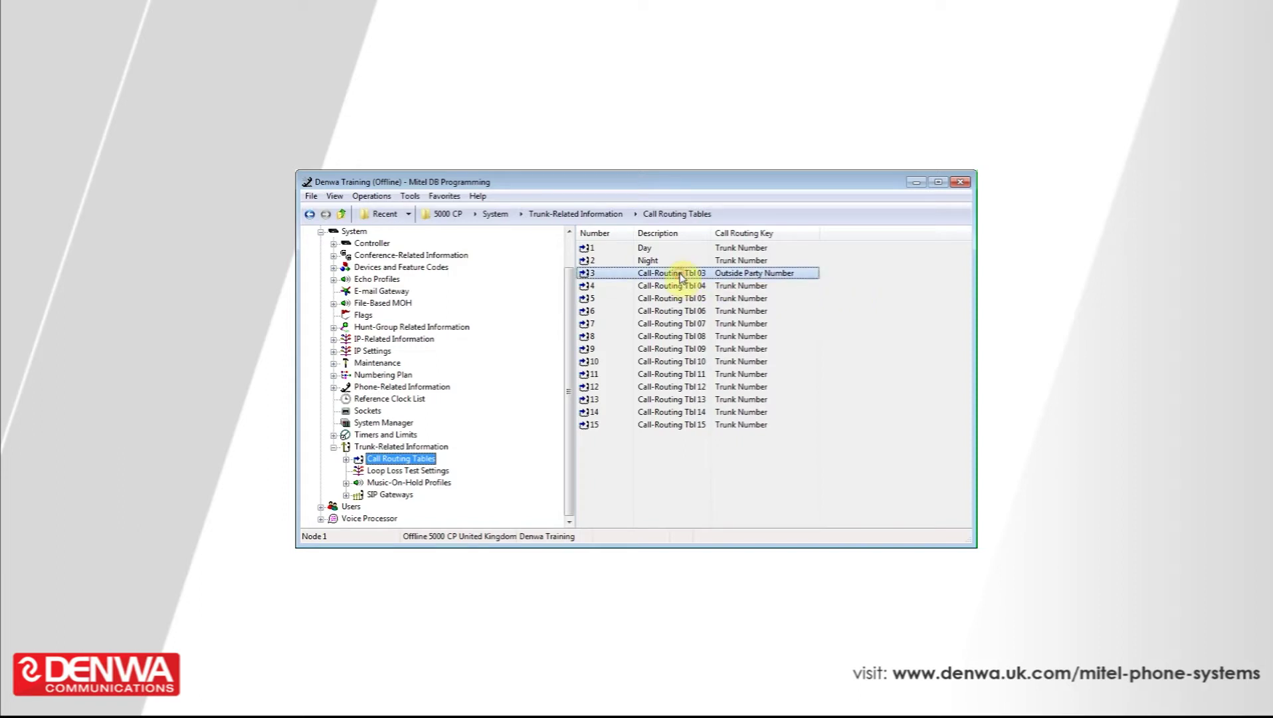
{"action": "left_click", "coordinate": [680, 273]}
{"action": "type", "text": "VIP"}
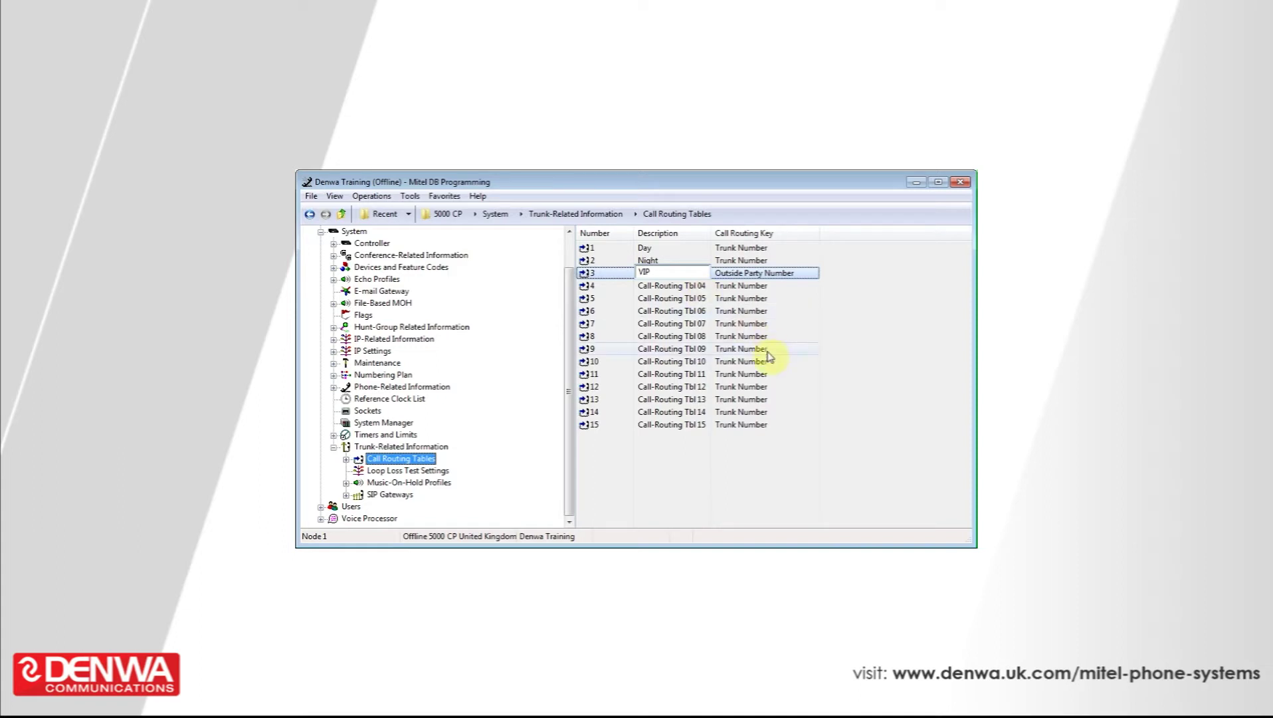
{"action": "left_click", "coordinate": [875, 420]}
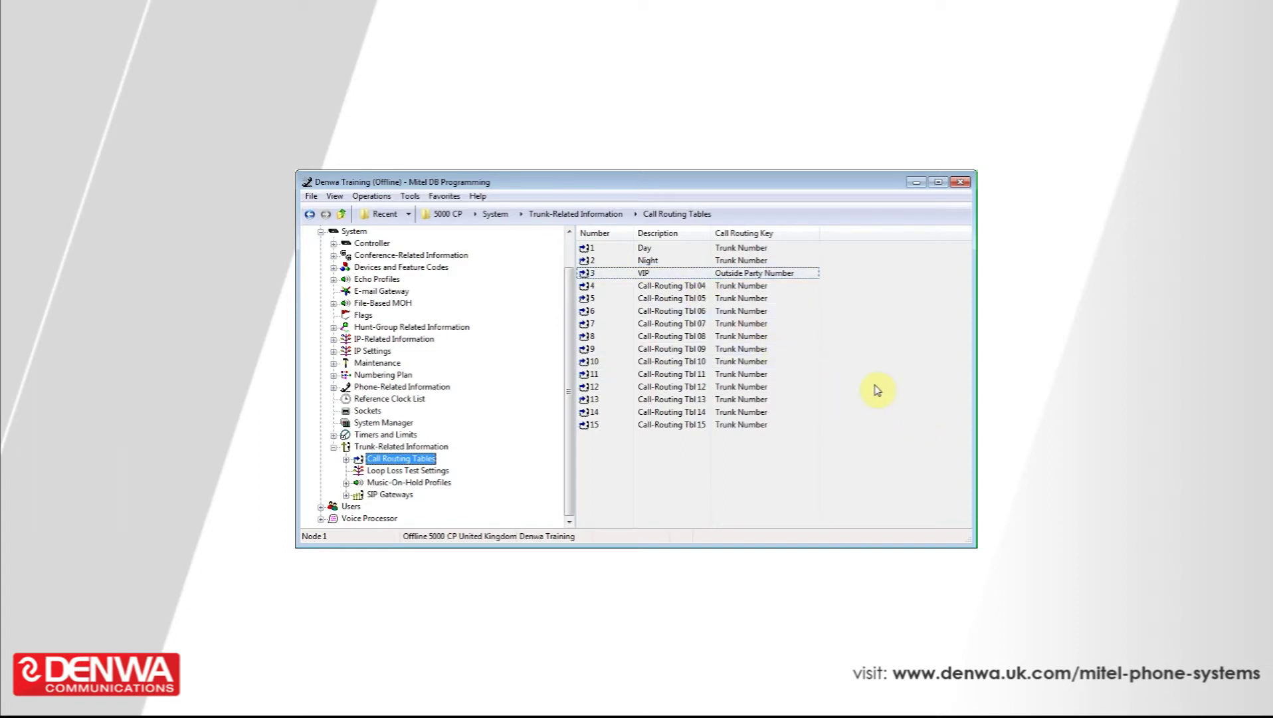
Step: Open table 3 and add a new entry with pattern 413000
{"action": "double_click", "coordinate": [605, 275]}
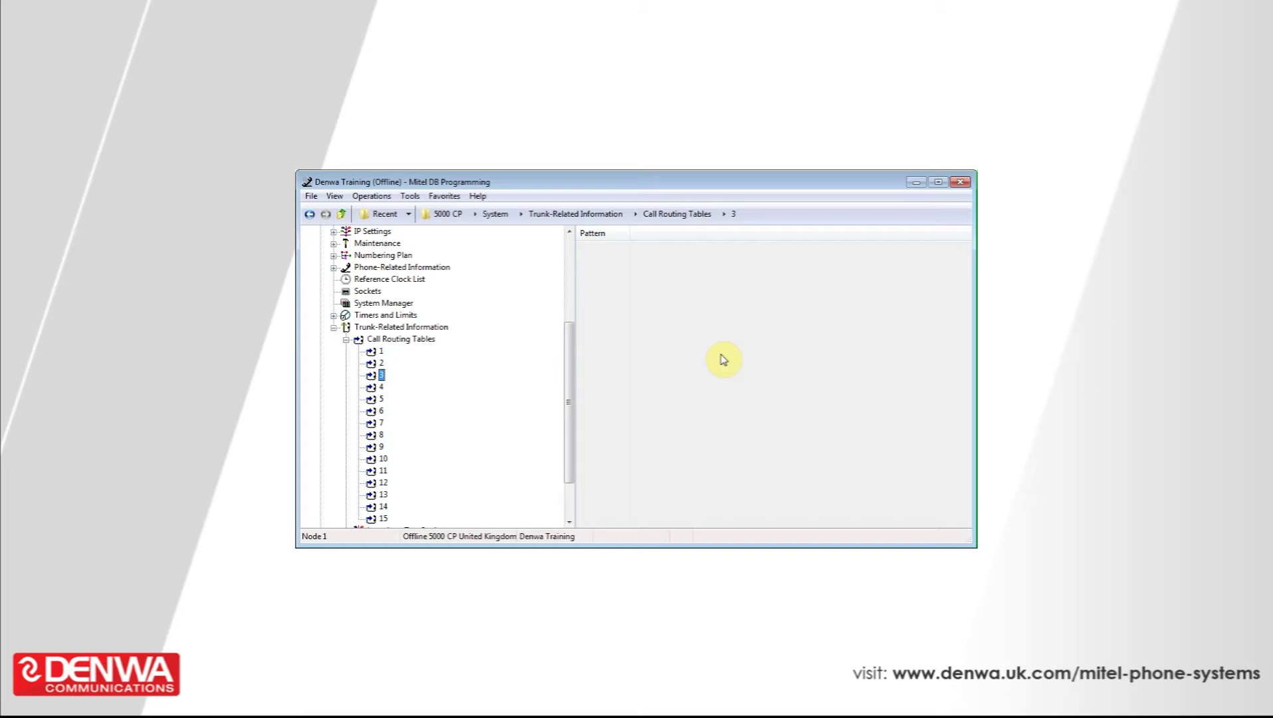
{"action": "right_click", "coordinate": [693, 328]}
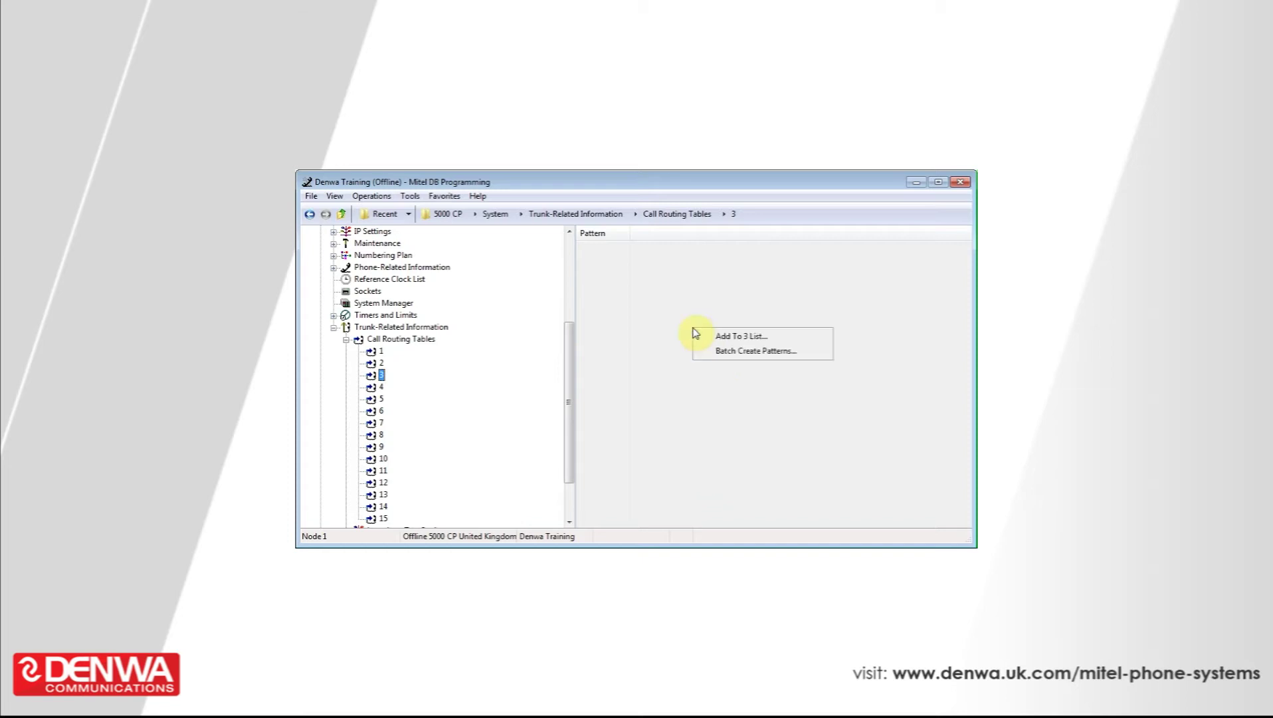
{"action": "left_click", "coordinate": [724, 336]}
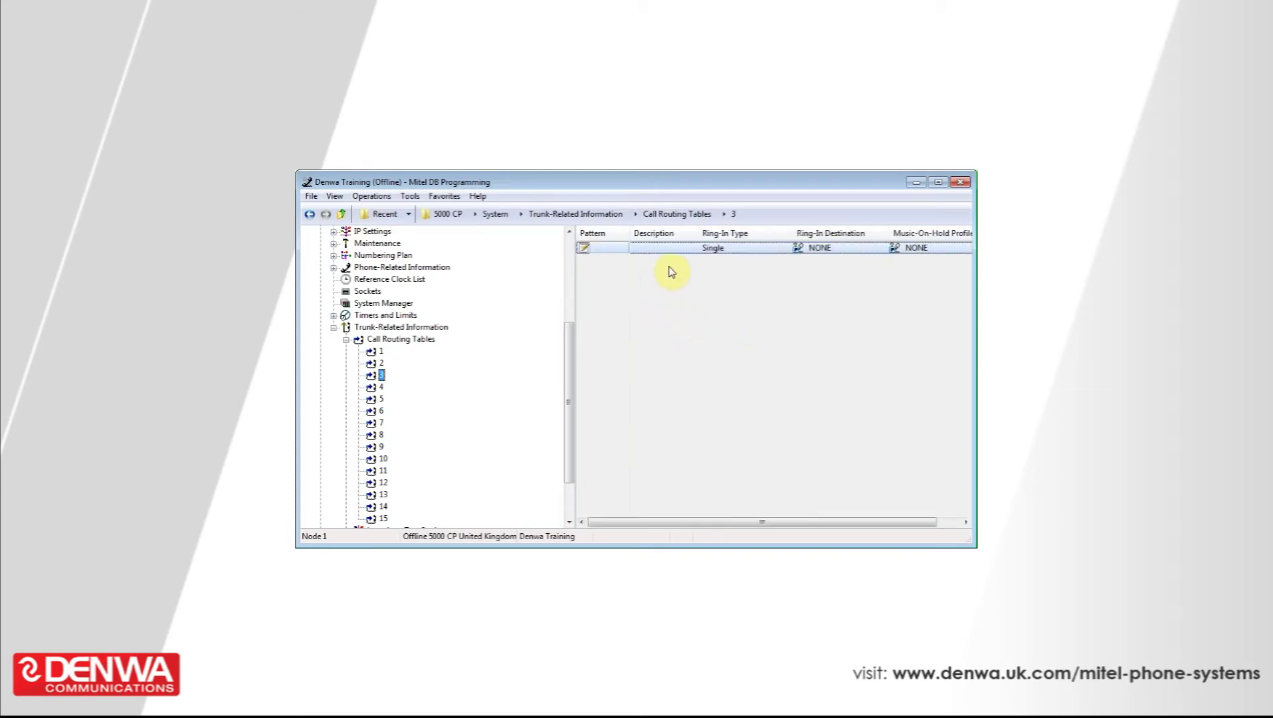
{"action": "left_click", "coordinate": [600, 248]}
{"action": "type", "text": "413000"}
{"action": "left_click", "coordinate": [684, 322]}
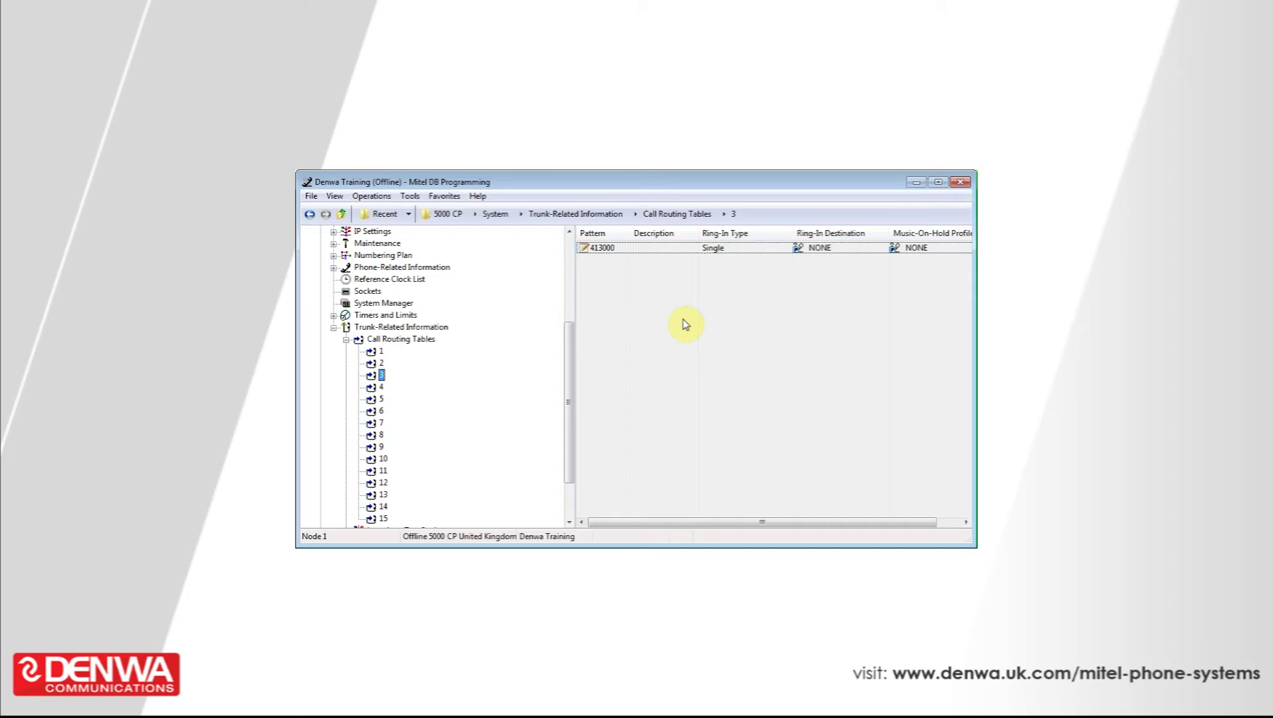
Step: Replace the entry's pattern with the caller's outside phone number
{"action": "key", "text": "Delete"}
{"action": "left_click", "coordinate": [611, 253]}
{"action": "left_click", "coordinate": [612, 249]}
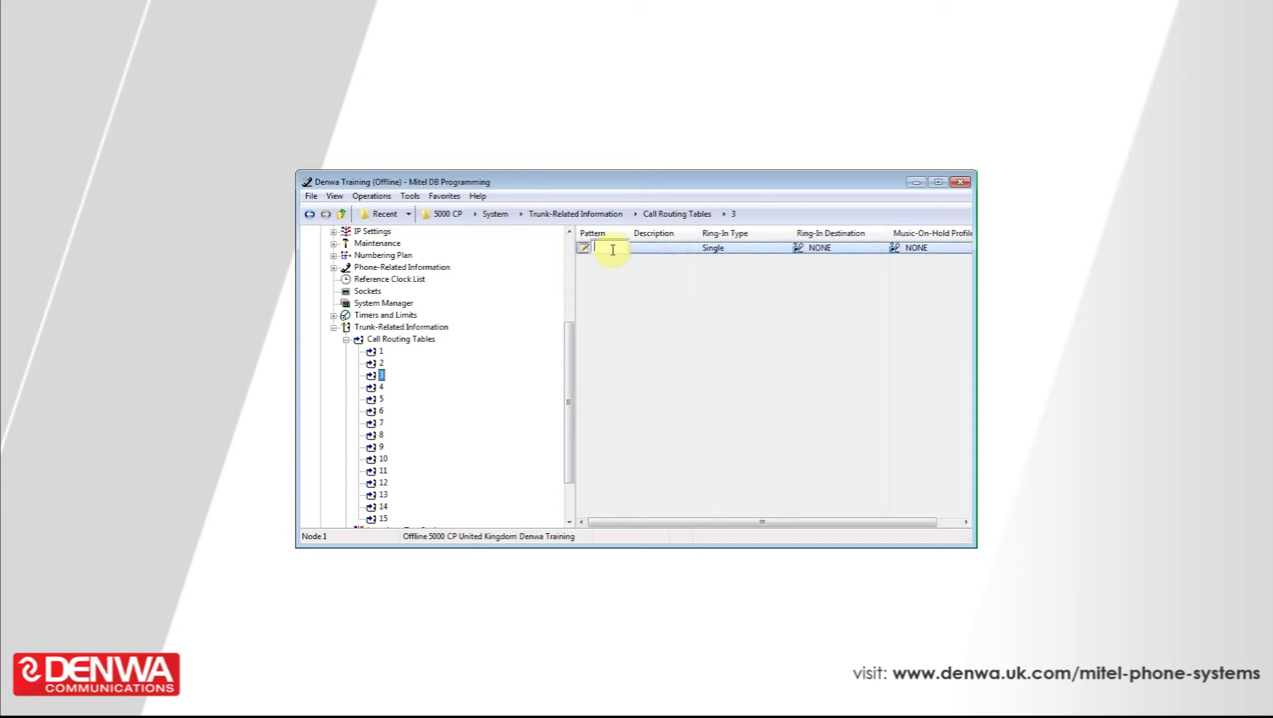
{"action": "left_click", "coordinate": [697, 301]}
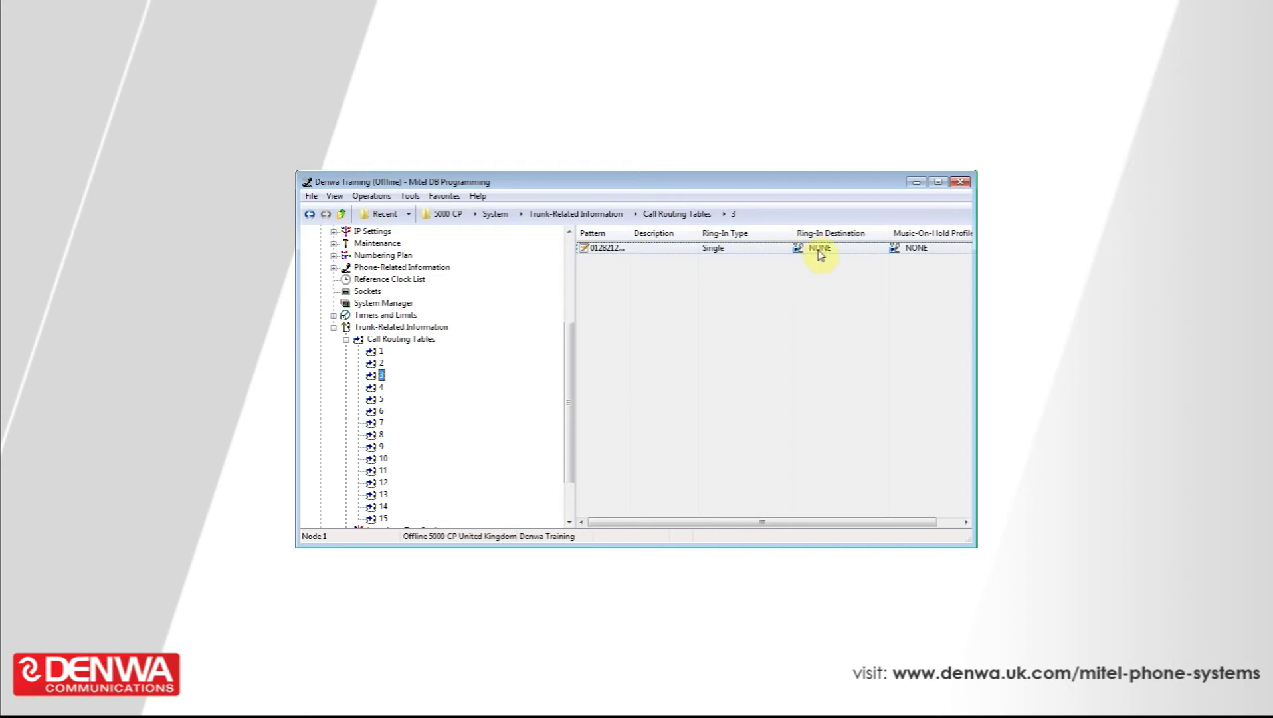
{"action": "right_click", "coordinate": [818, 251]}
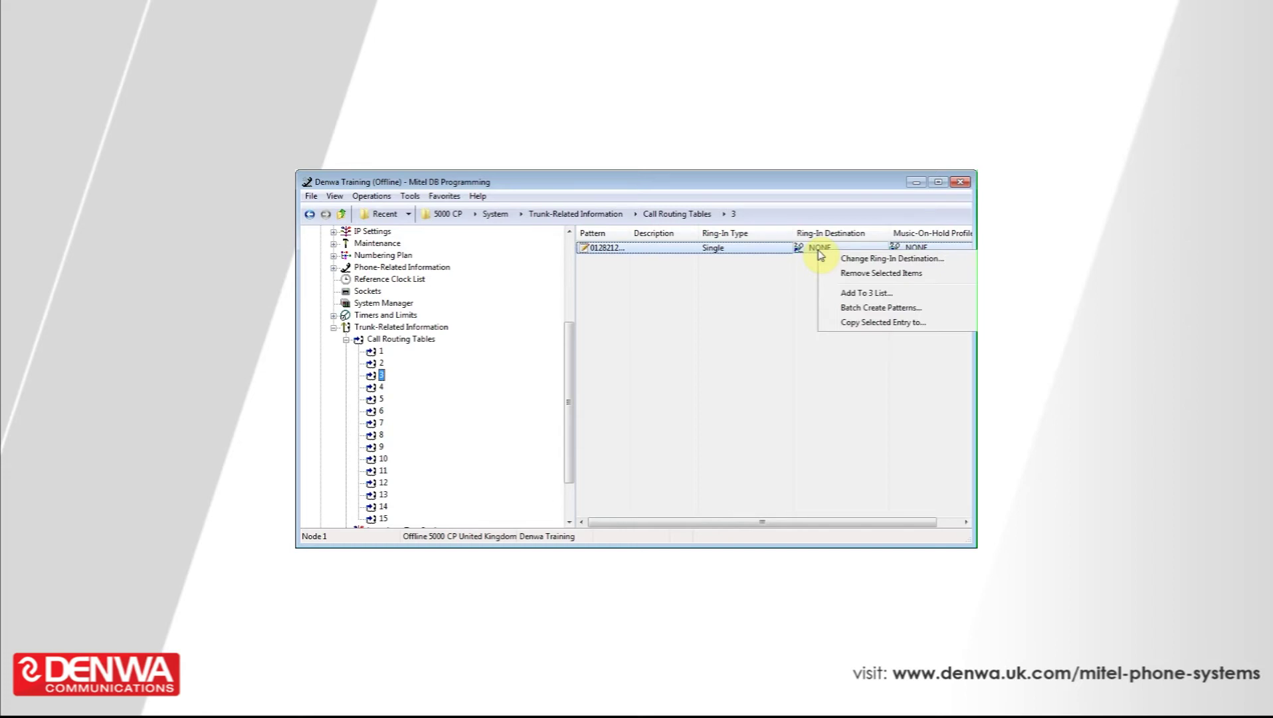
Step: Change the entry's ring-in destination to 52xx/53xx extension 1000
{"action": "left_click", "coordinate": [838, 259]}
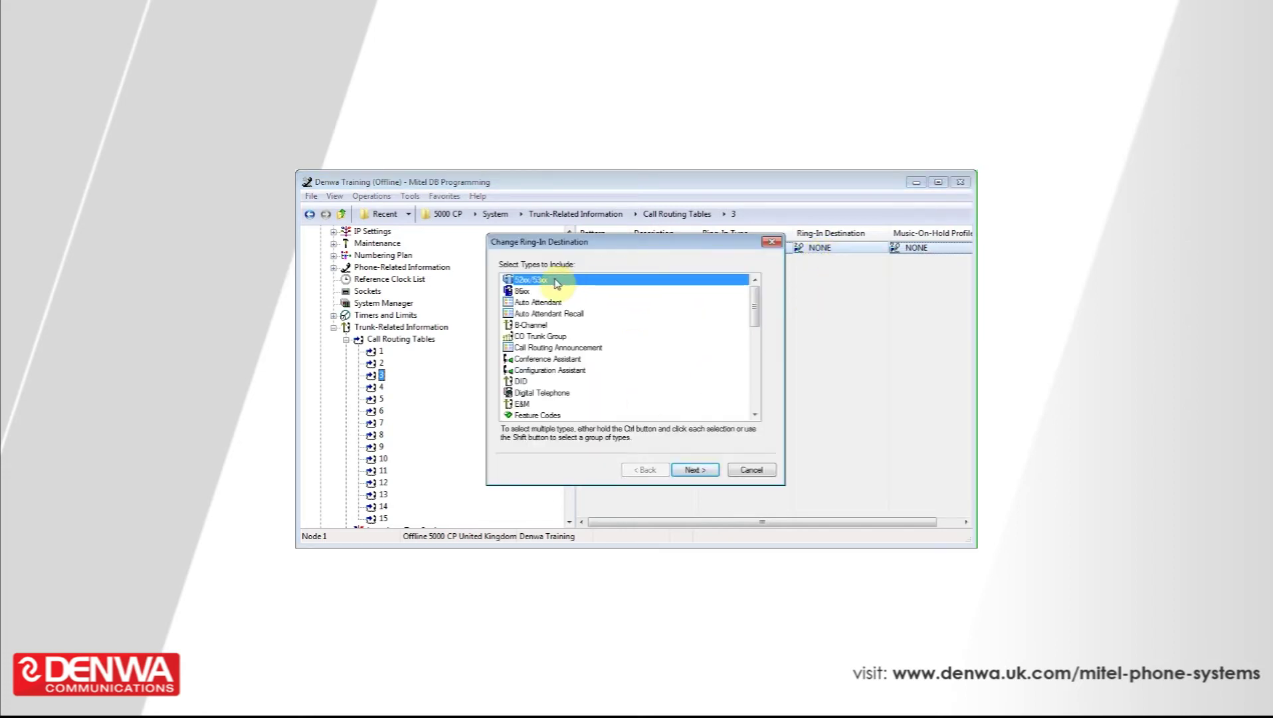
{"action": "left_click", "coordinate": [692, 470]}
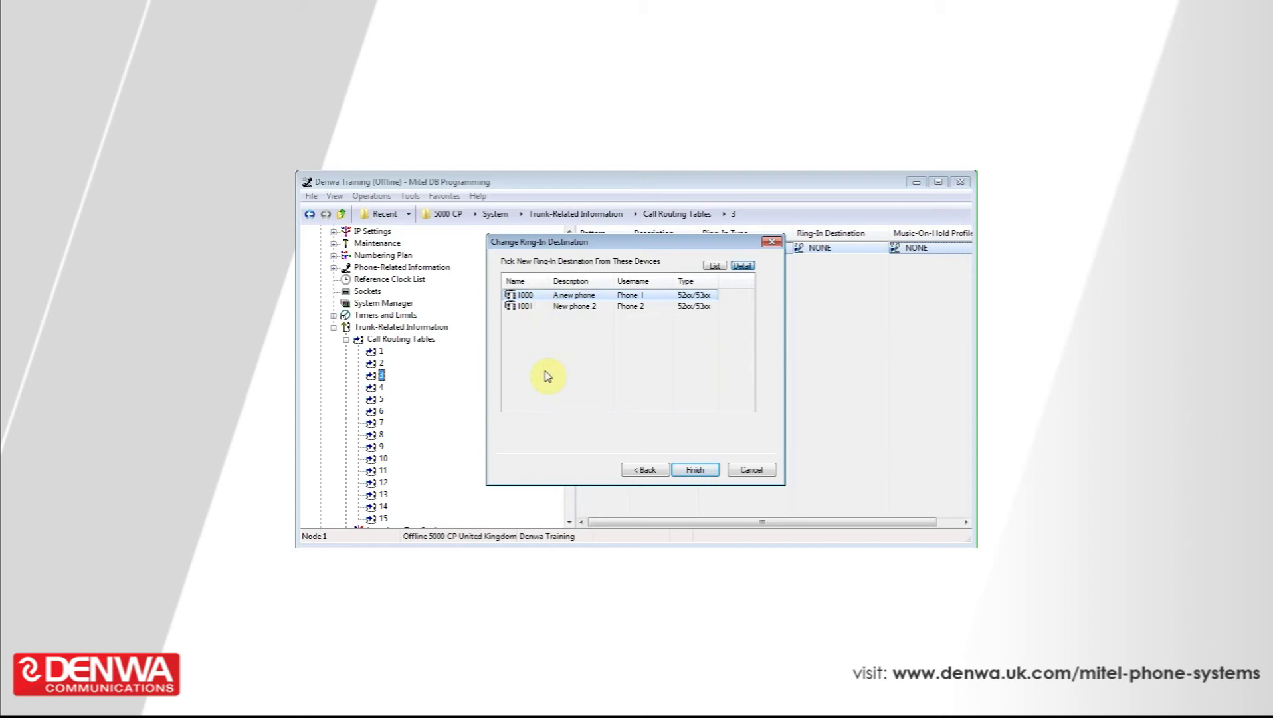
{"action": "left_click", "coordinate": [703, 476]}
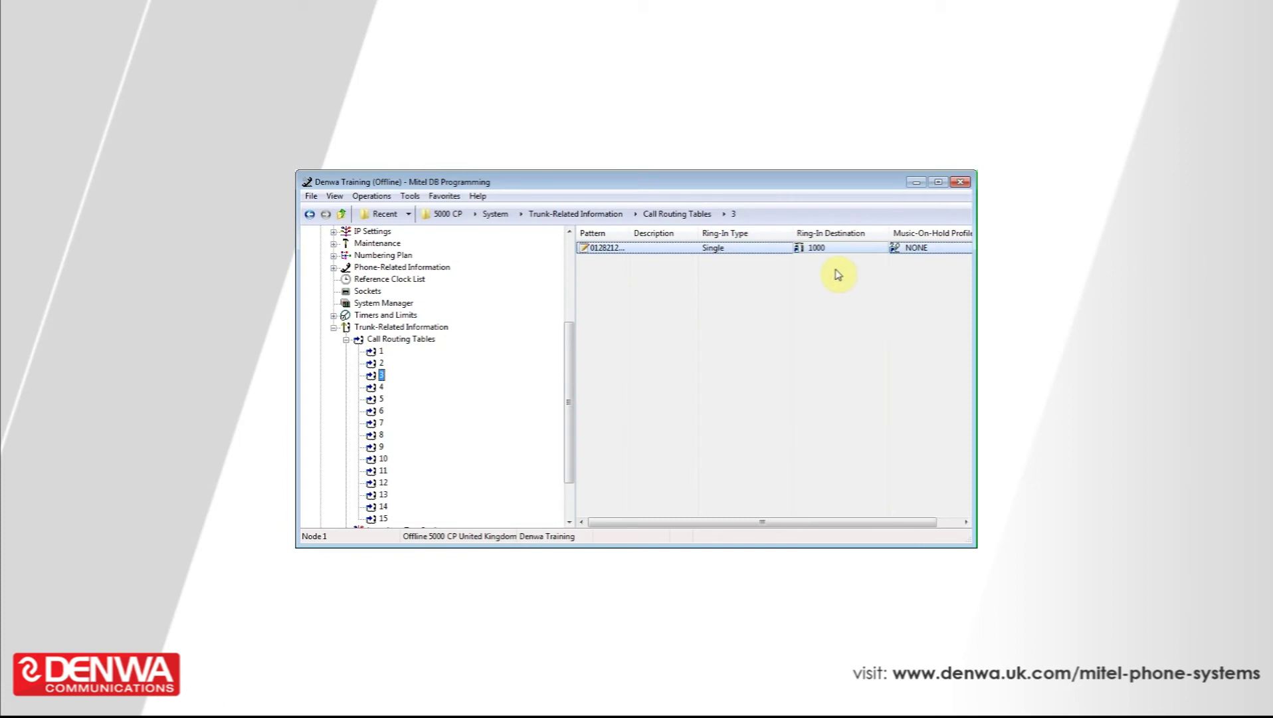
Step: Enter 'THE BOSS' as the caller pattern entry's description
{"action": "left_click", "coordinate": [651, 249]}
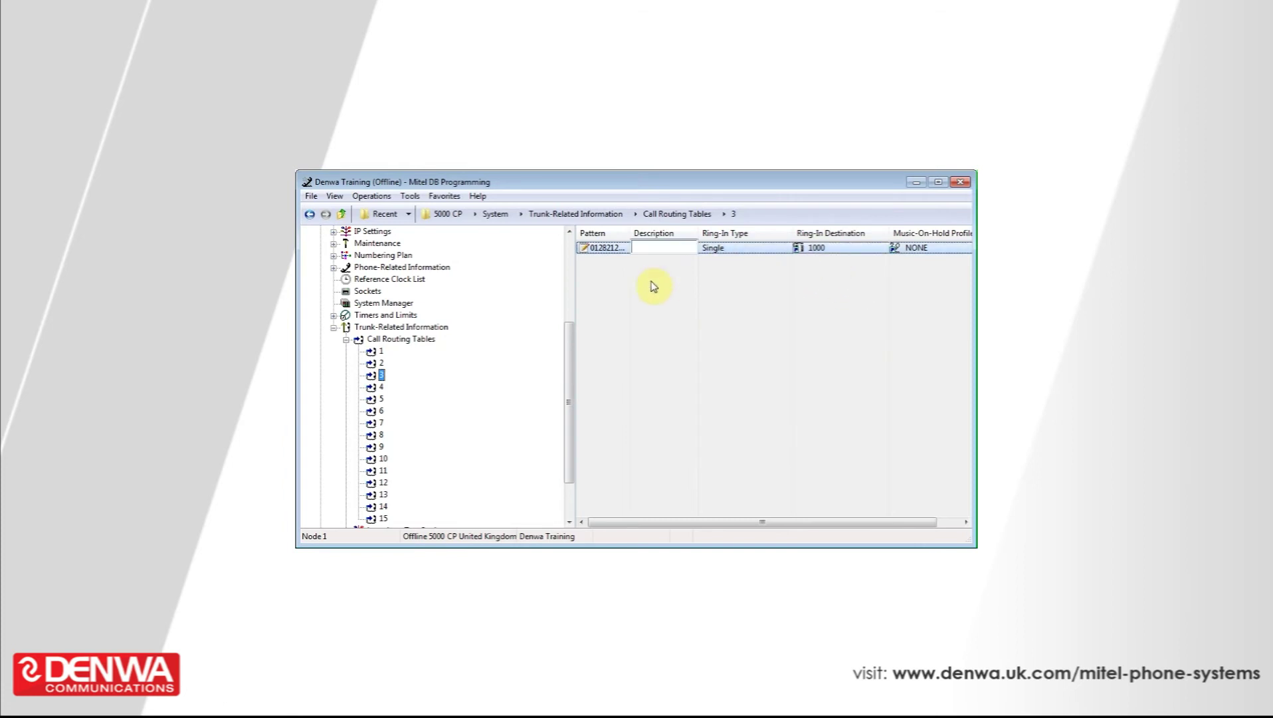
{"action": "type", "text": "THE BOSS"}
{"action": "left_click", "coordinate": [705, 329]}
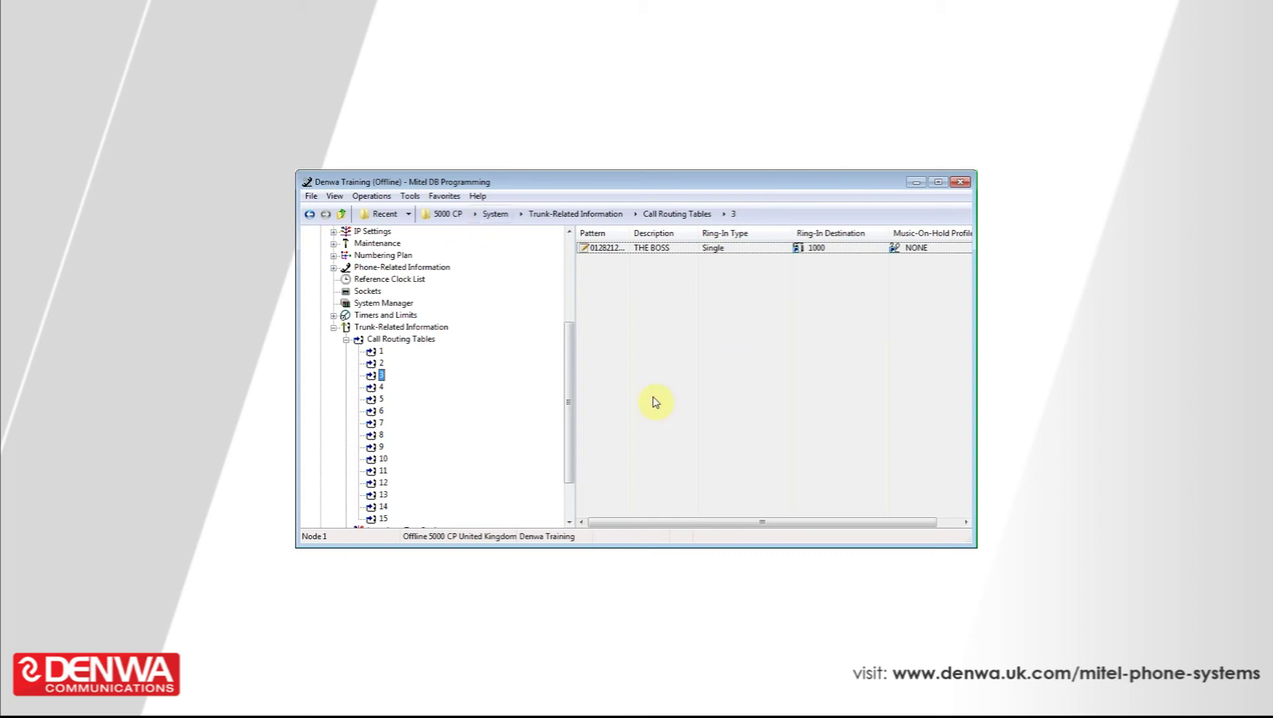
Step: Add a new entry to table 3 with the catch-all pattern '+'
{"action": "right_click", "coordinate": [674, 344]}
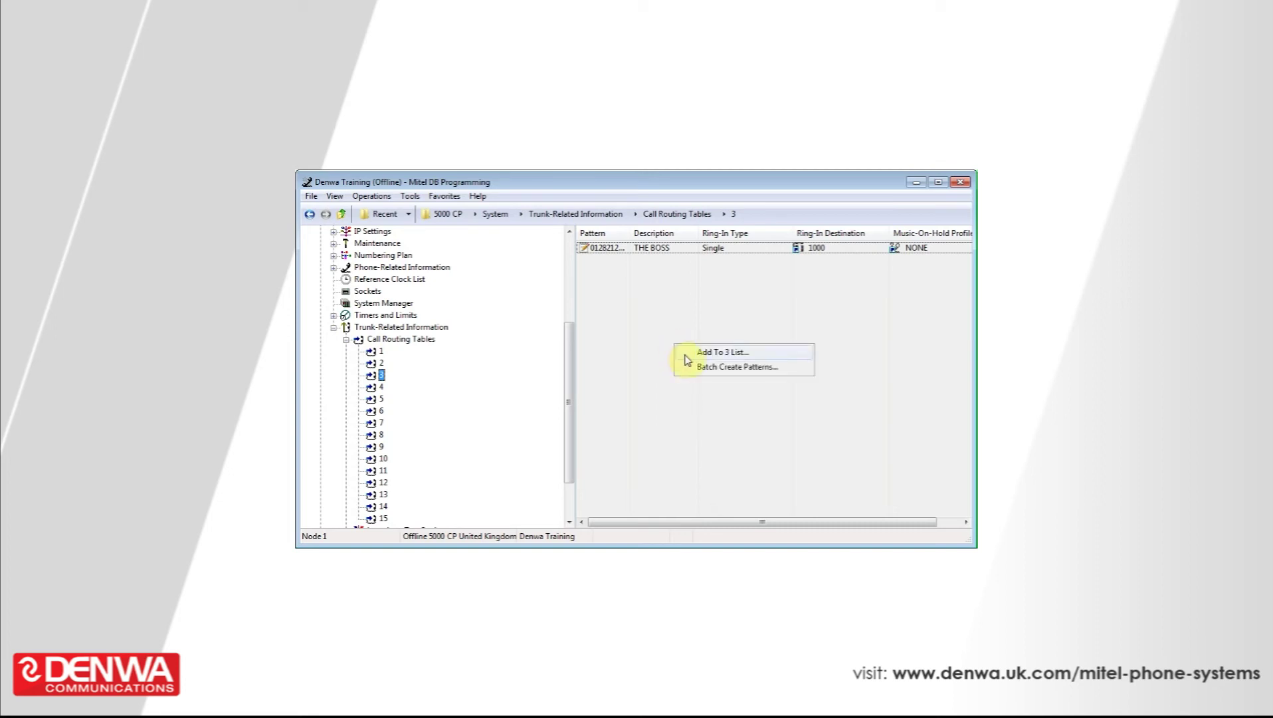
{"action": "left_click", "coordinate": [685, 355]}
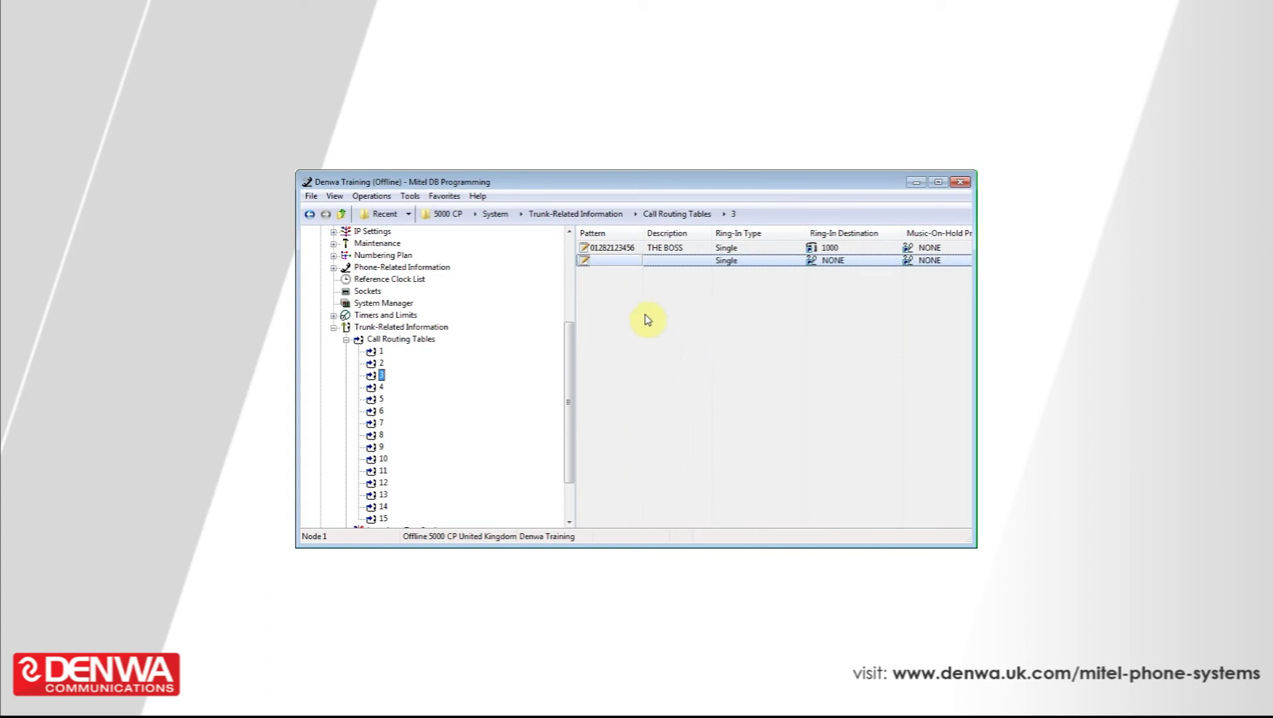
{"action": "left_click", "coordinate": [611, 260]}
{"action": "type", "text": "+"}
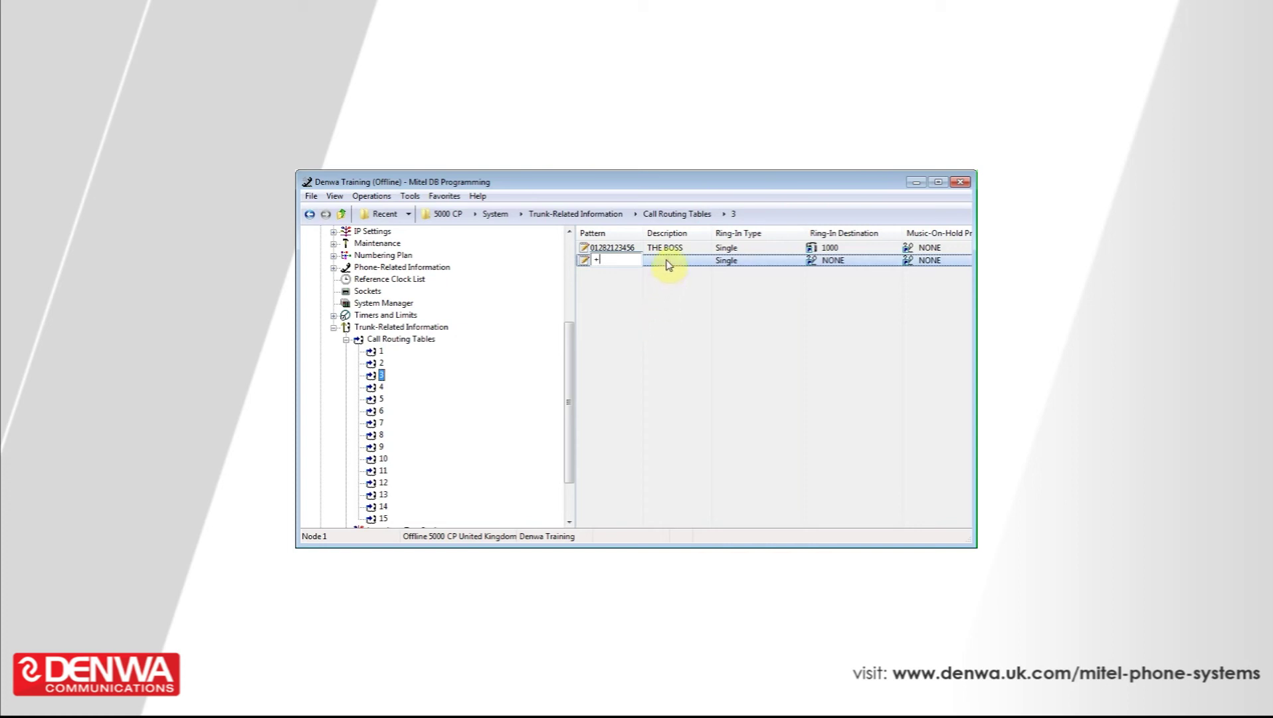
{"action": "left_click", "coordinate": [841, 262]}
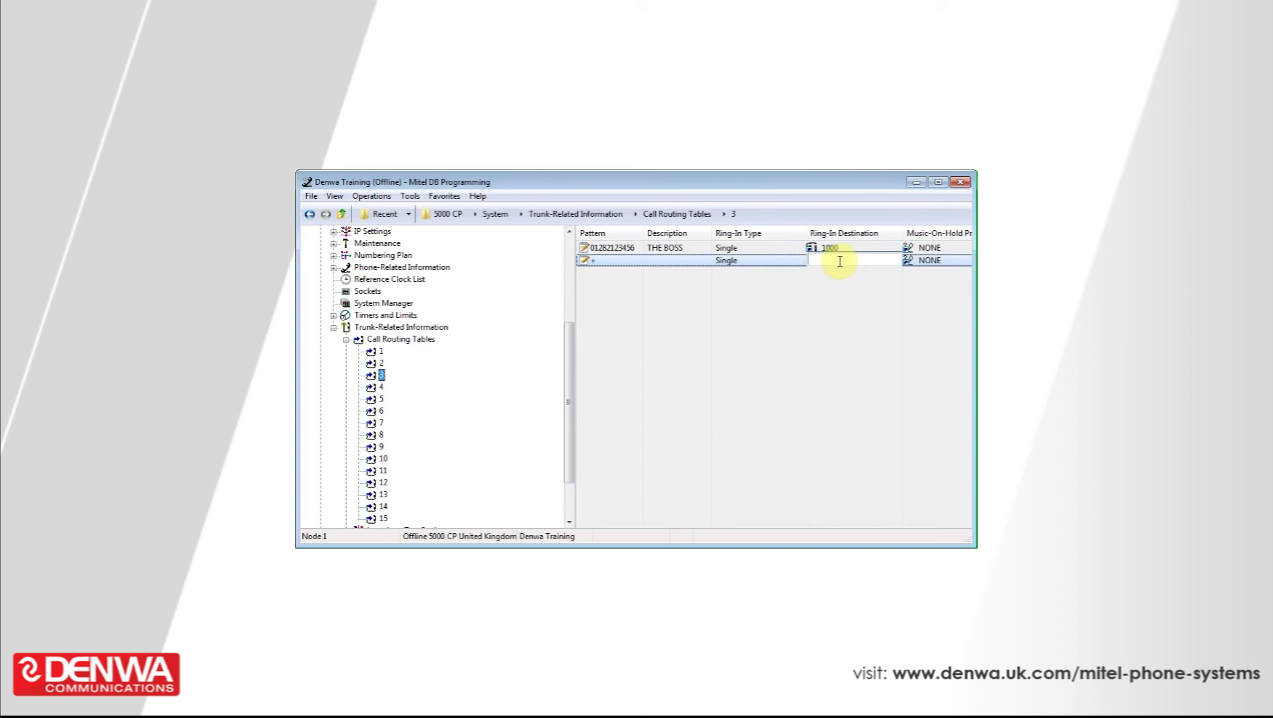
Step: Set the catch-all entry's ring-in type to Call Routing Table, destination 1
{"action": "left_click", "coordinate": [739, 263]}
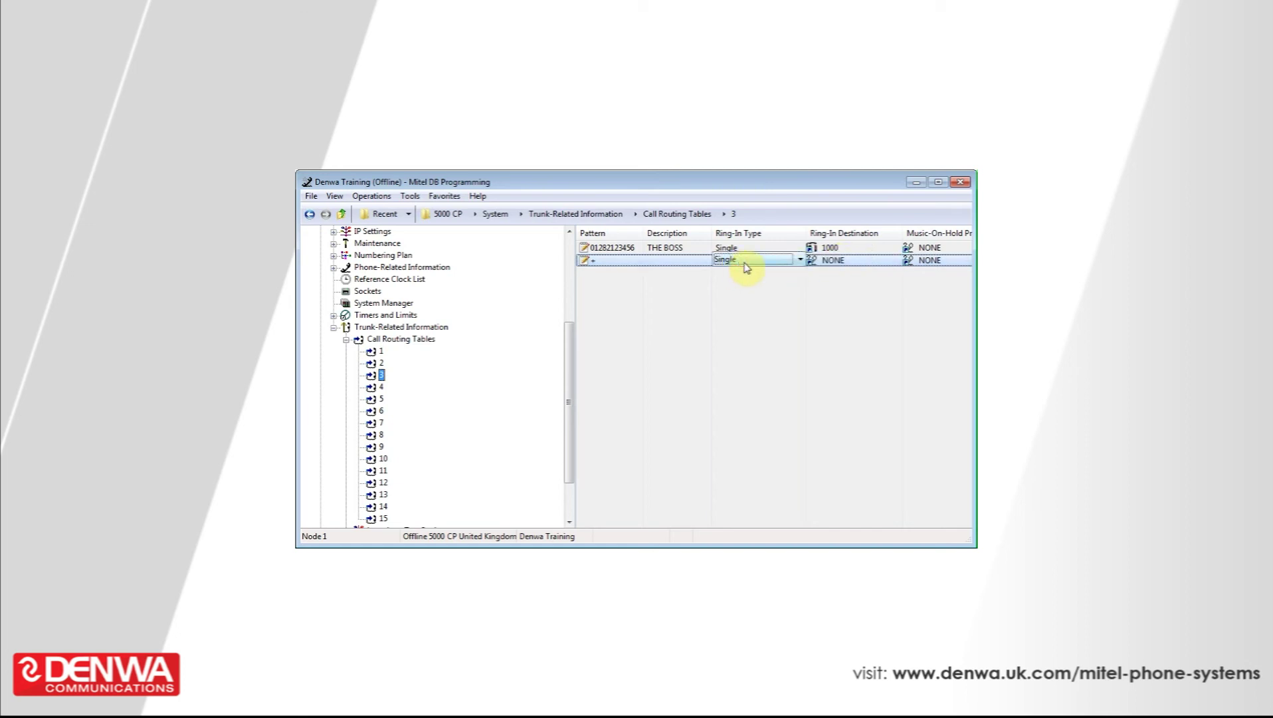
{"action": "left_click", "coordinate": [800, 260]}
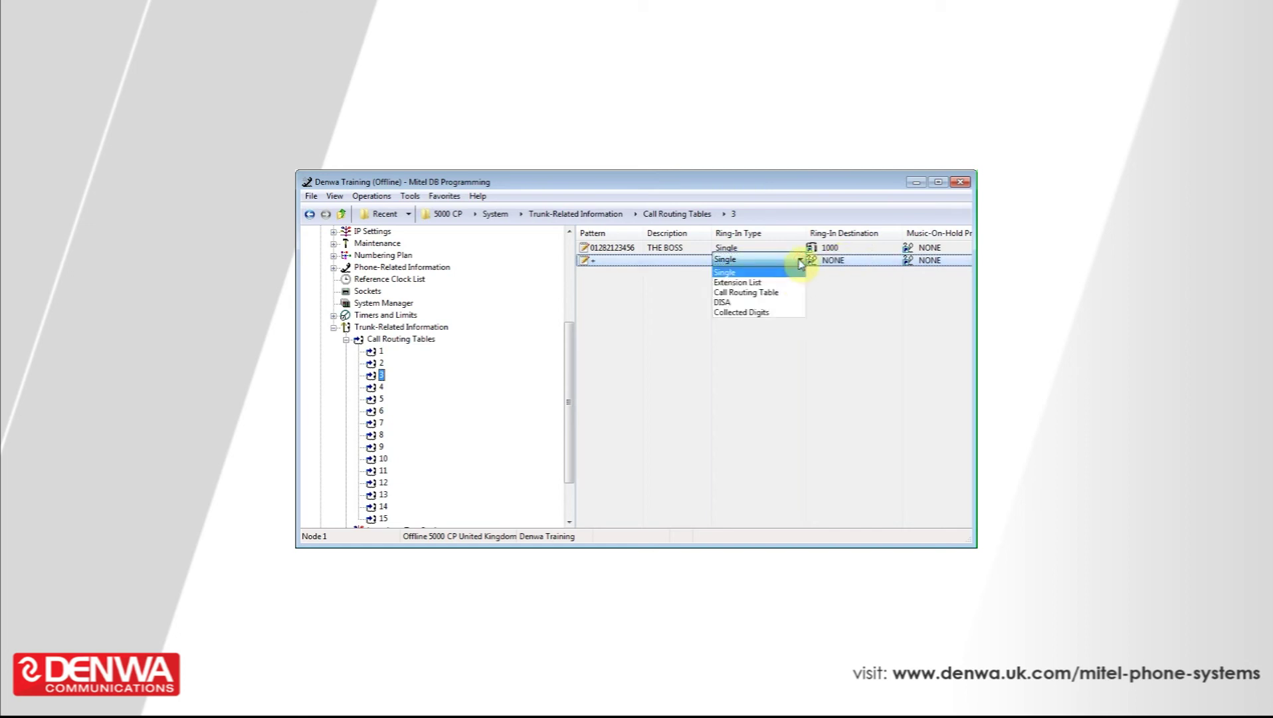
{"action": "left_click", "coordinate": [780, 292]}
{"action": "left_click", "coordinate": [781, 297]}
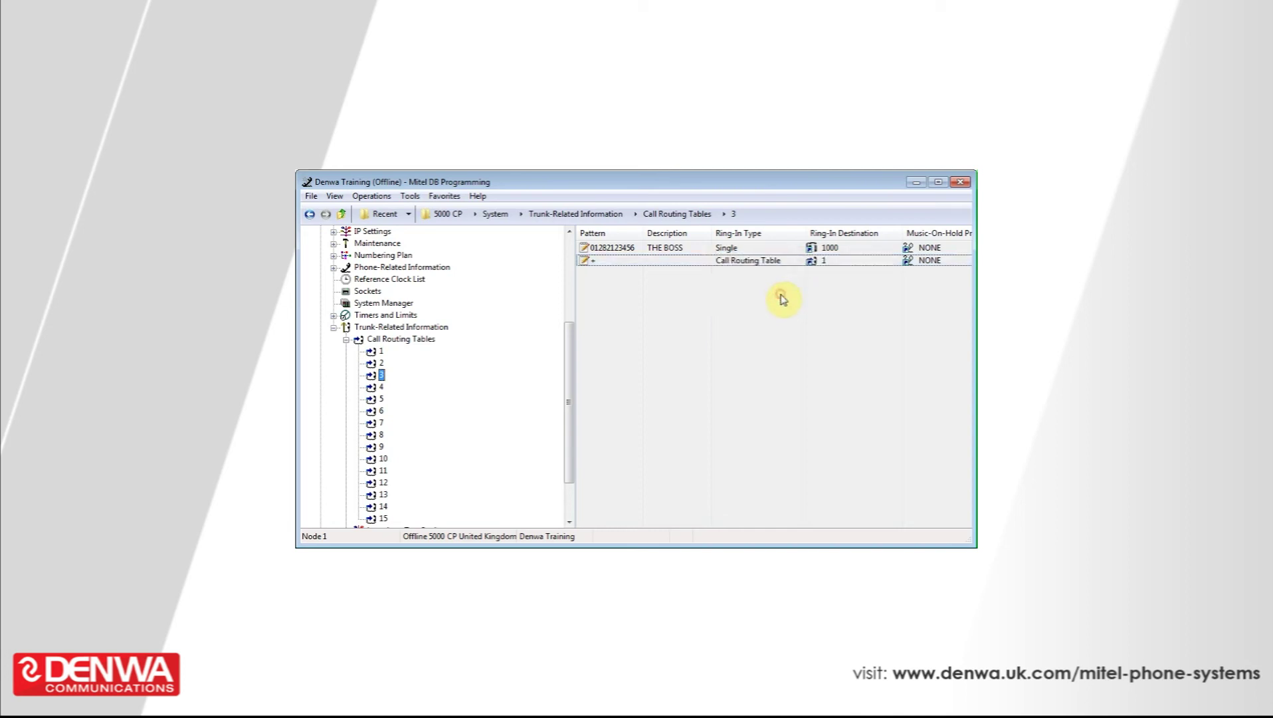
{"action": "left_click", "coordinate": [880, 261]}
{"action": "left_click", "coordinate": [862, 318]}
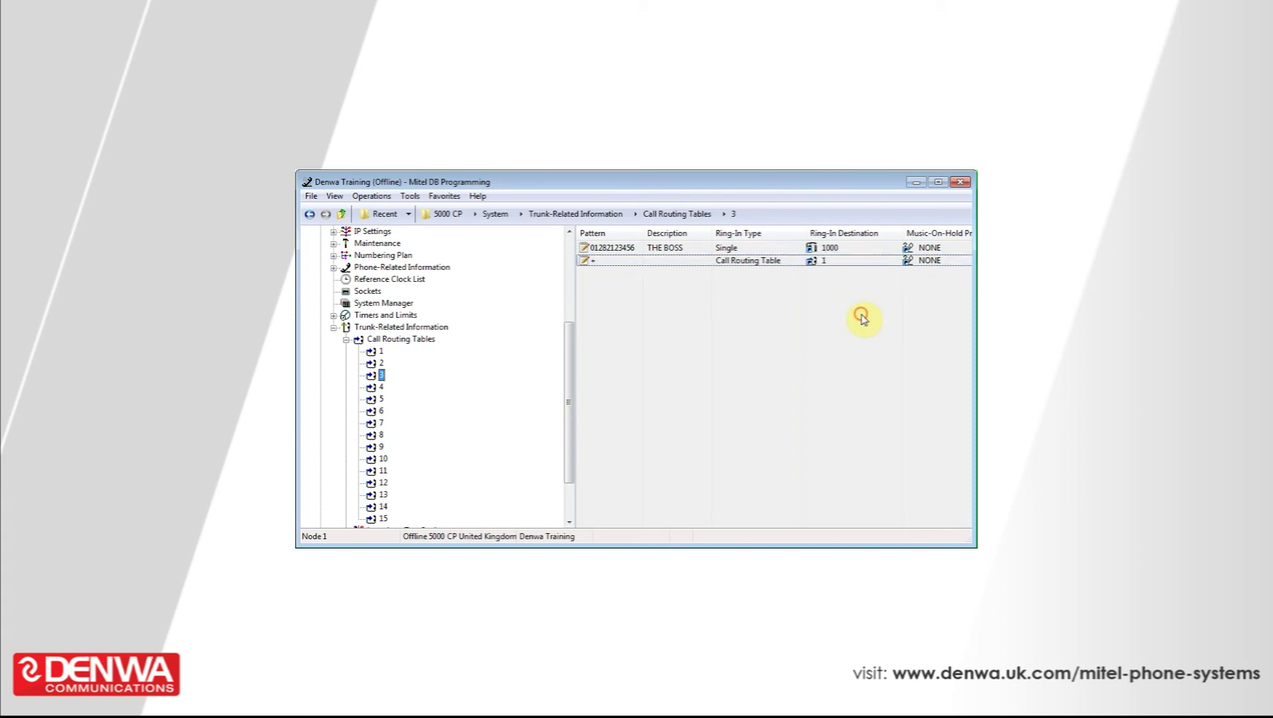